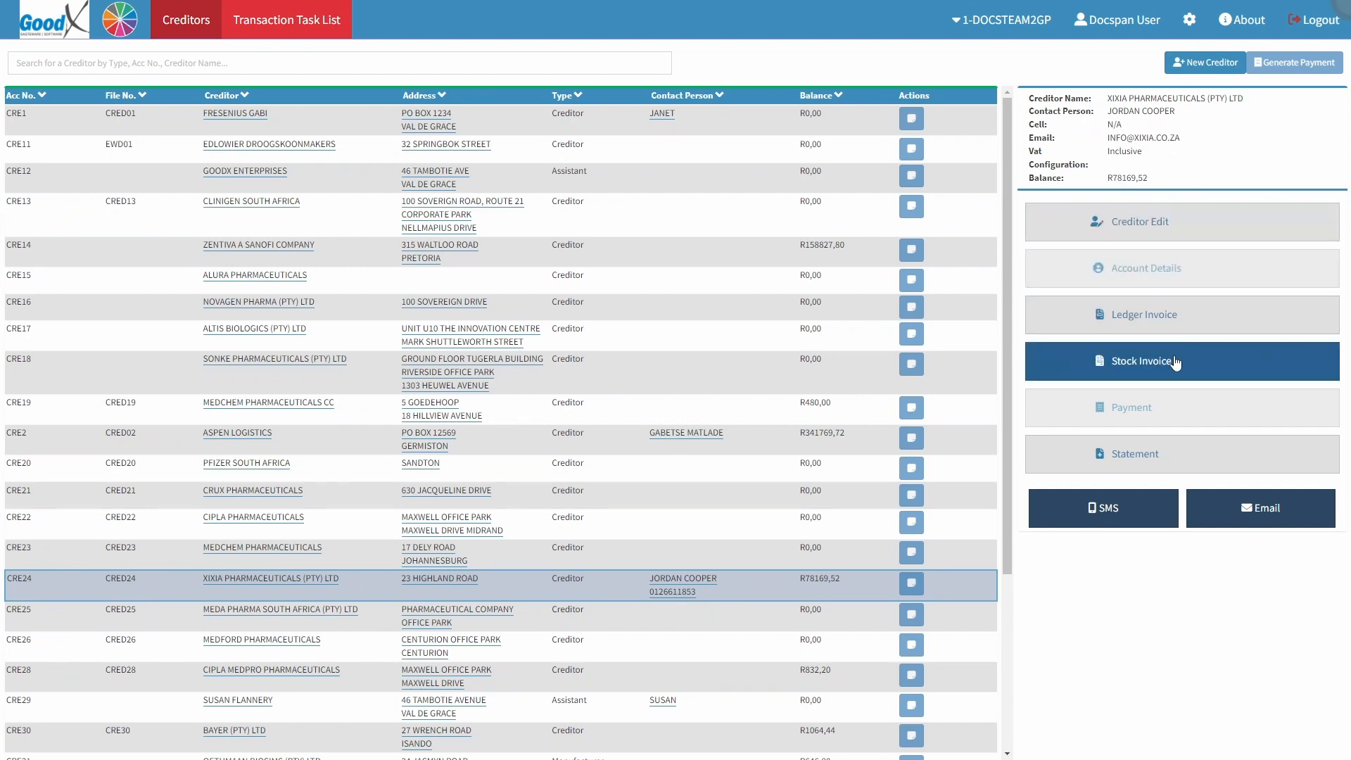
Start a stock invoice for the creditor XIXIA PHARMACEUTICALS (PTY) LTD with WAREHOUSE 2 as the warehouse
{"action": "left_click", "coordinate": [1174, 364]}
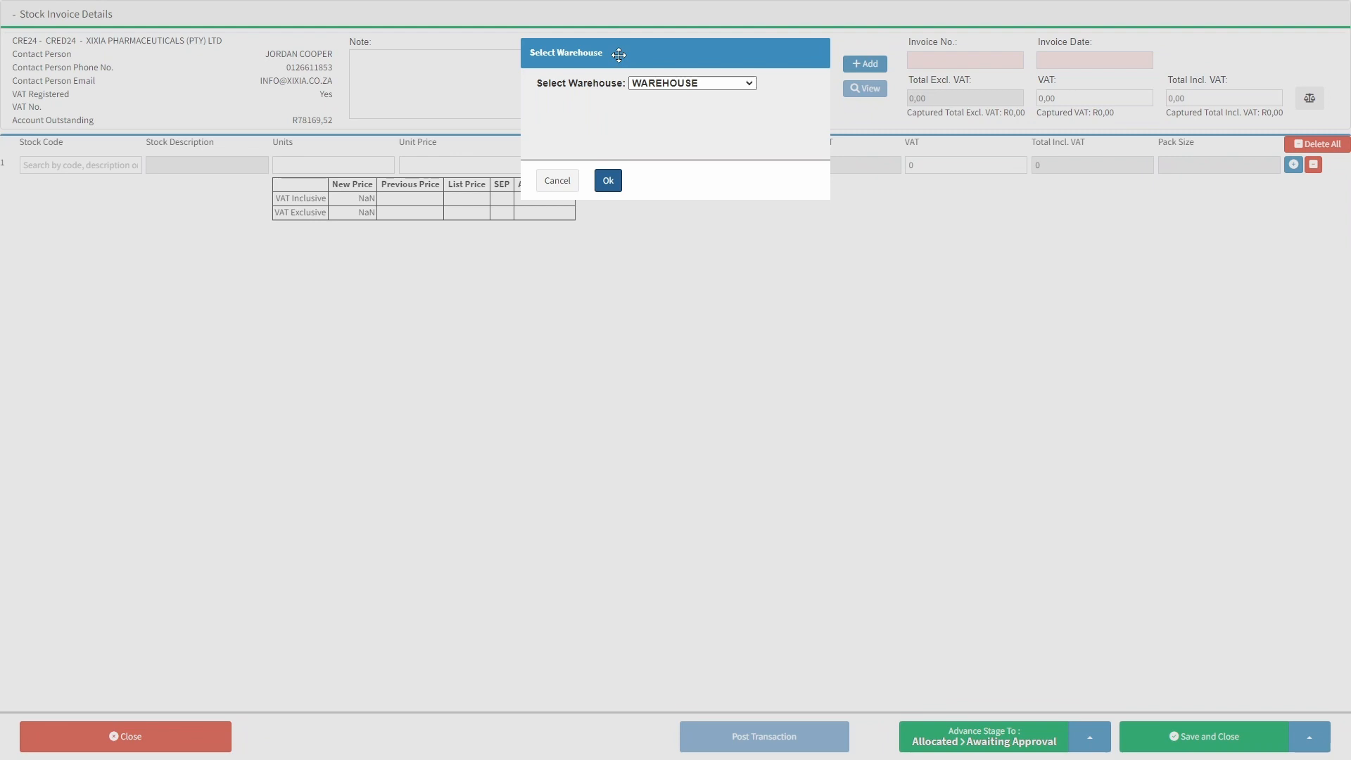
{"action": "left_click", "coordinate": [700, 86]}
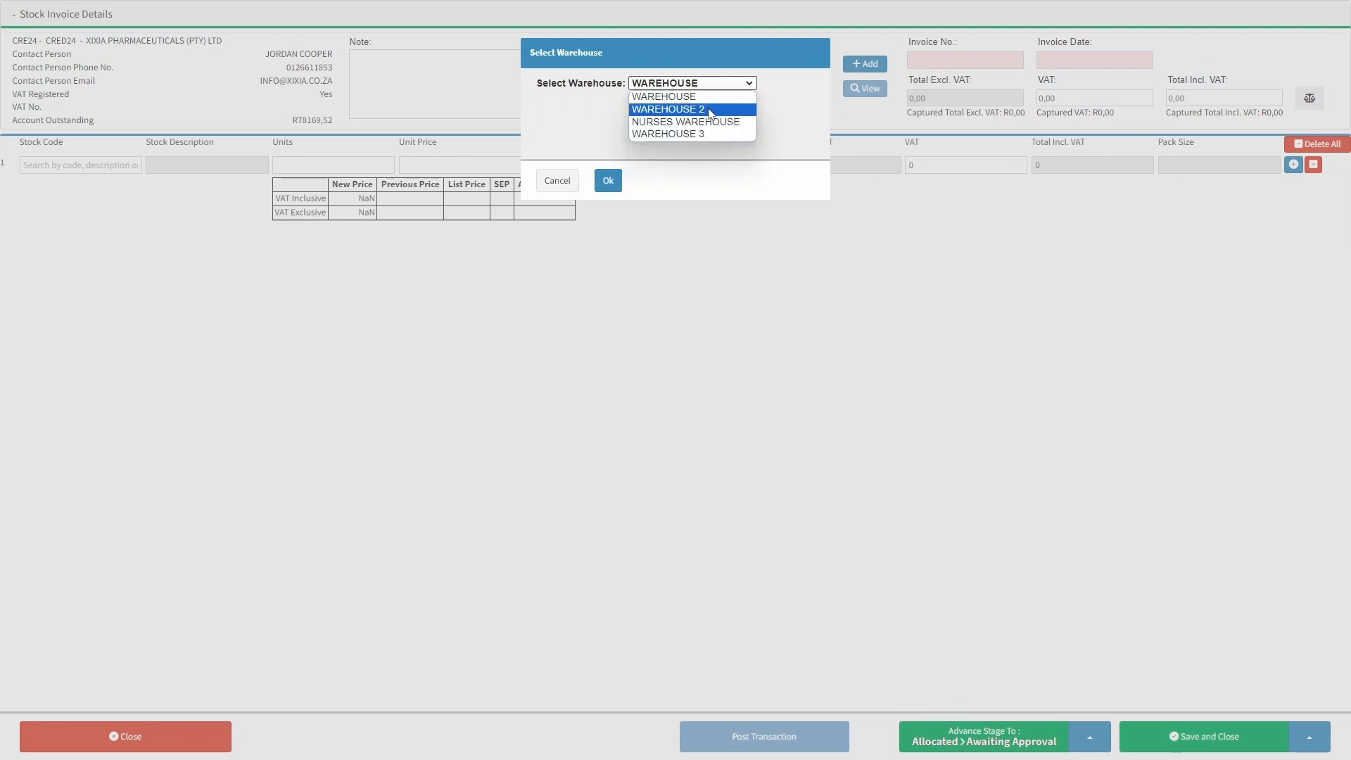
{"action": "left_click", "coordinate": [709, 110]}
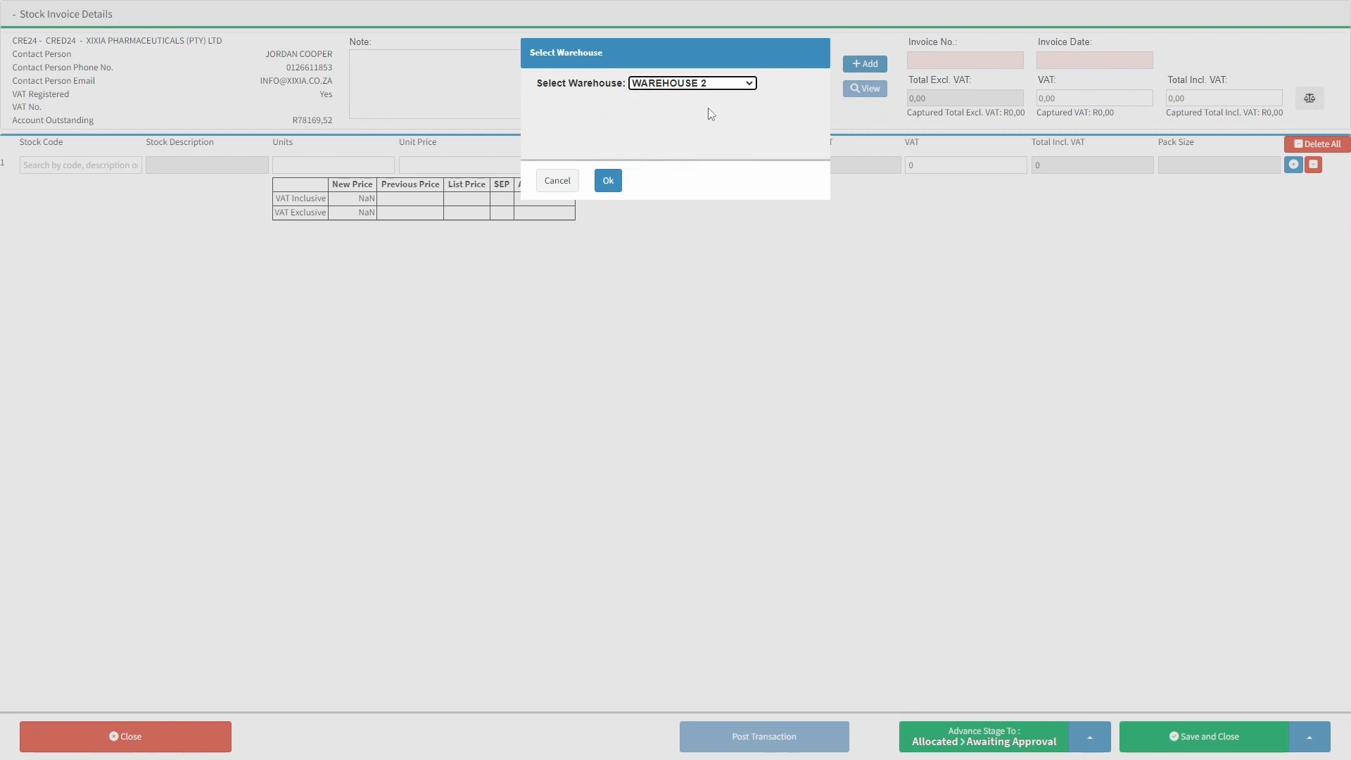
{"action": "left_click", "coordinate": [606, 184]}
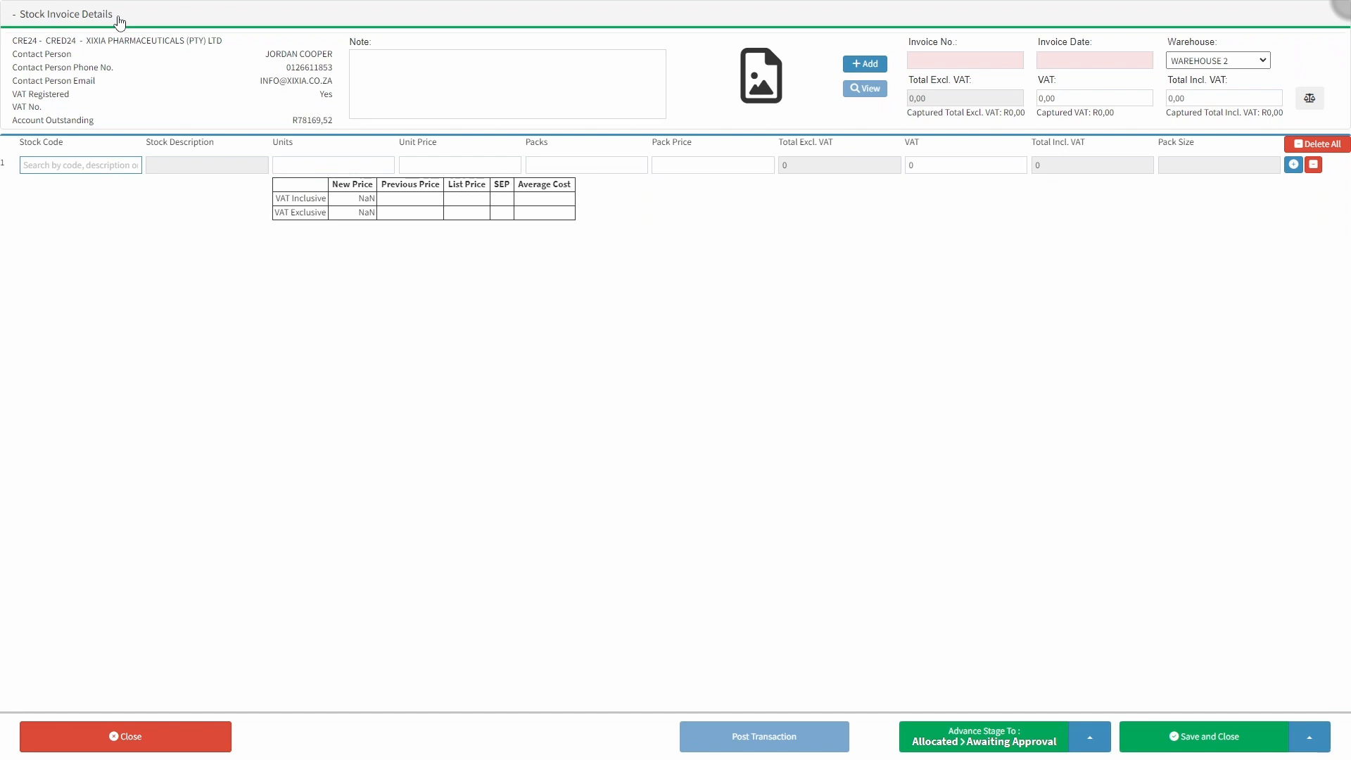
Enter the note "STOCK REPLENISHED." on the stock invoice
{"action": "left_click", "coordinate": [135, 81]}
{"action": "left_click", "coordinate": [382, 48]}
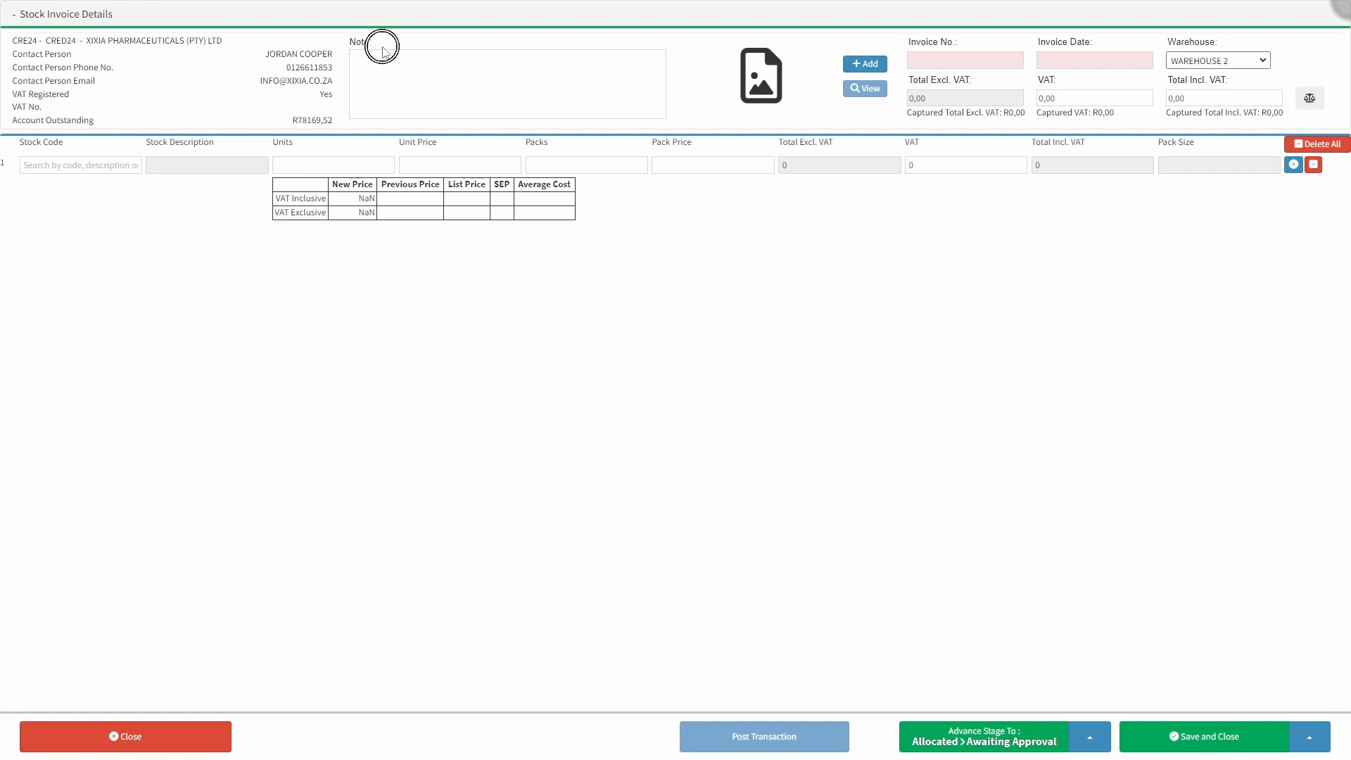
{"action": "type", "text": "STOCK REPLENISHED."}
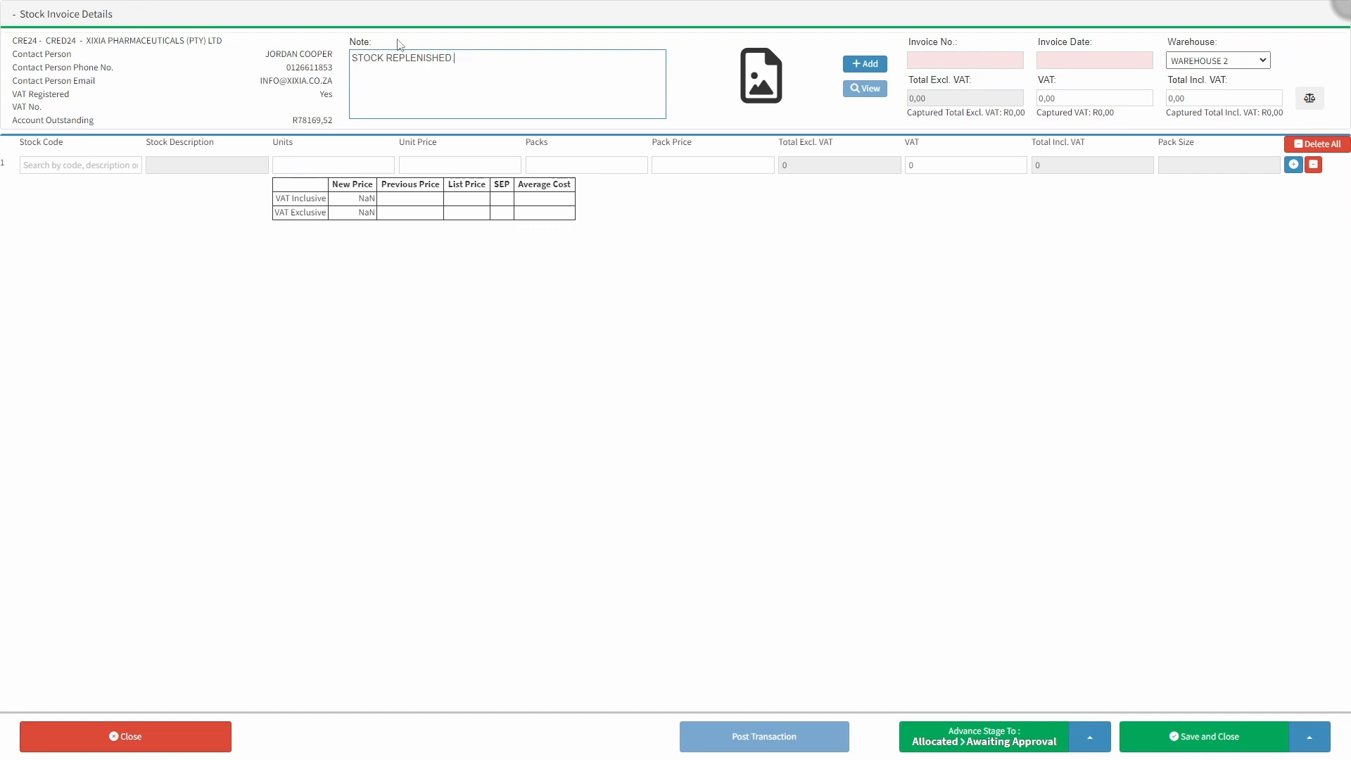
Attach the file TAX INVOICE IN 022.jpg to the stock invoice, save the upload and view the document
{"action": "left_click", "coordinate": [864, 67]}
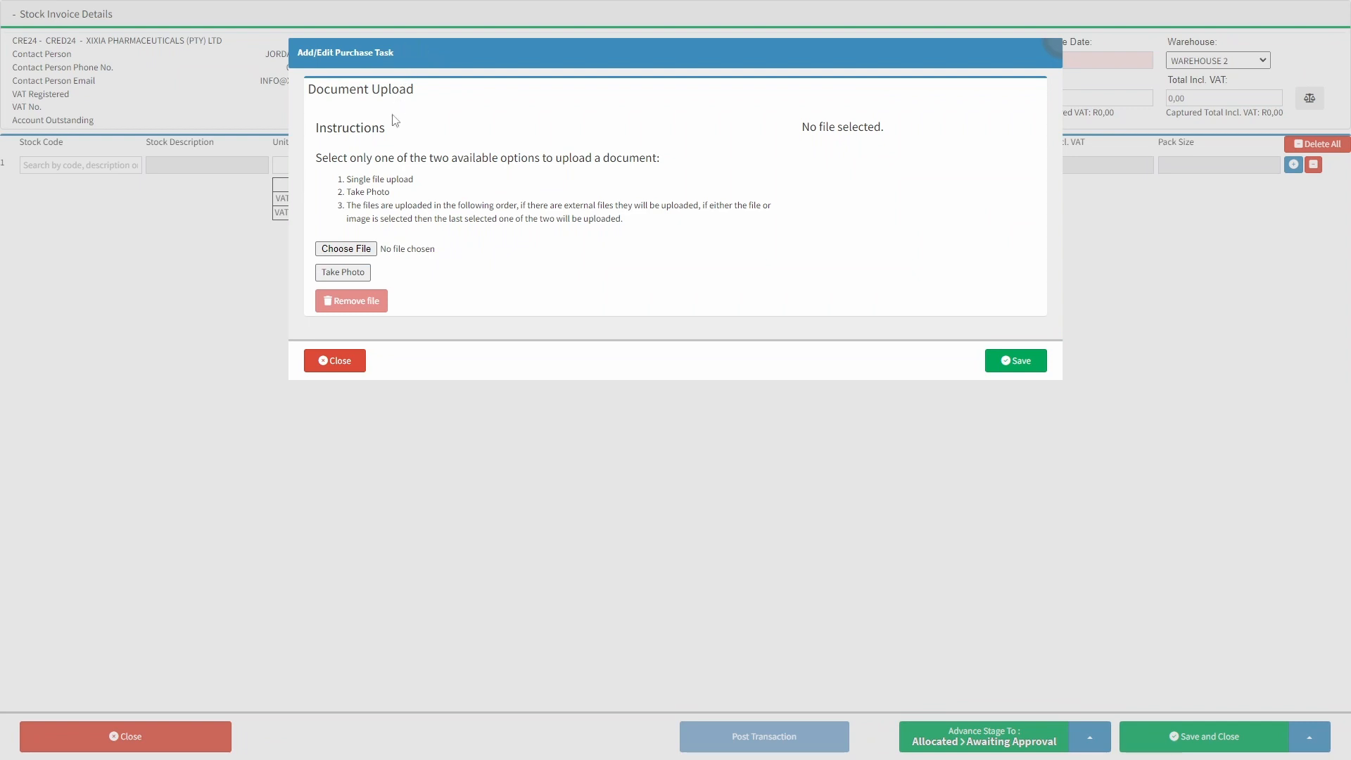
{"action": "left_click", "coordinate": [347, 247]}
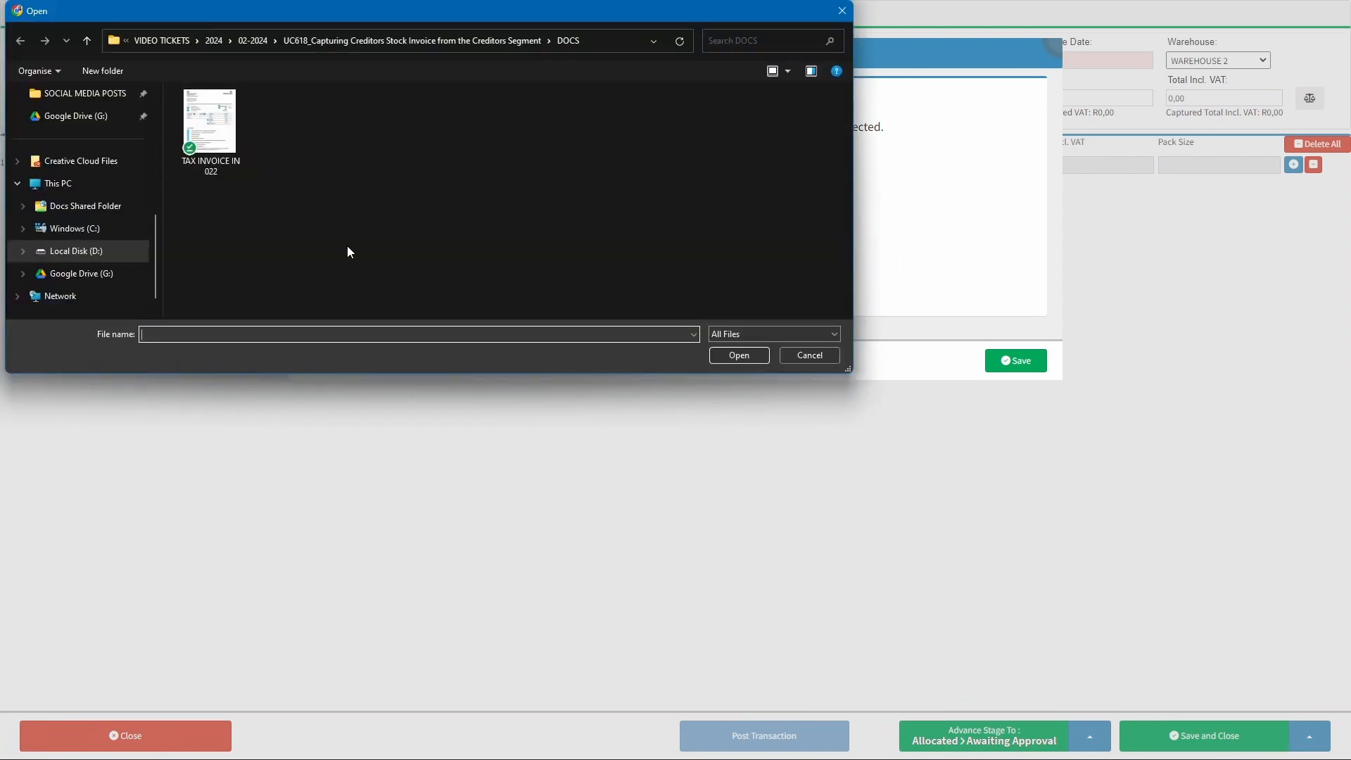
{"action": "left_click", "coordinate": [211, 127]}
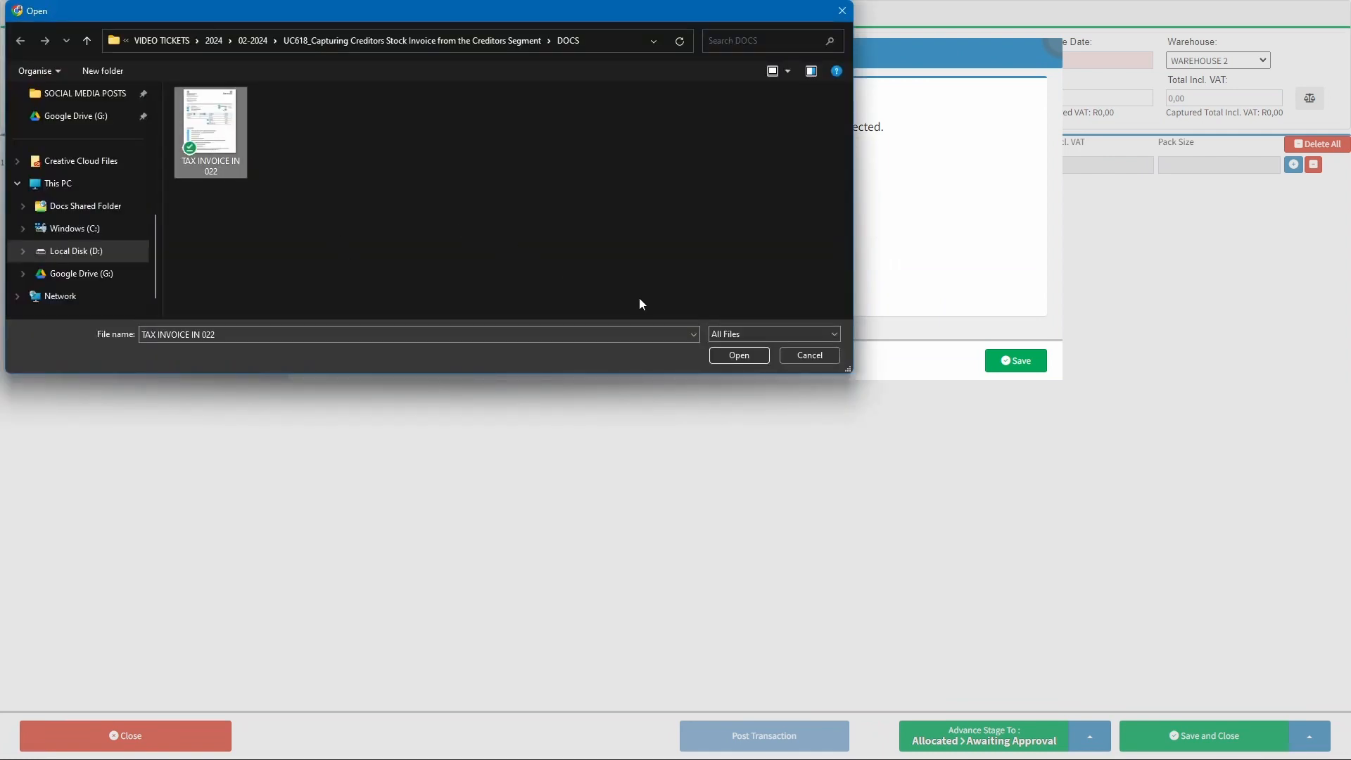
{"action": "left_click", "coordinate": [729, 354]}
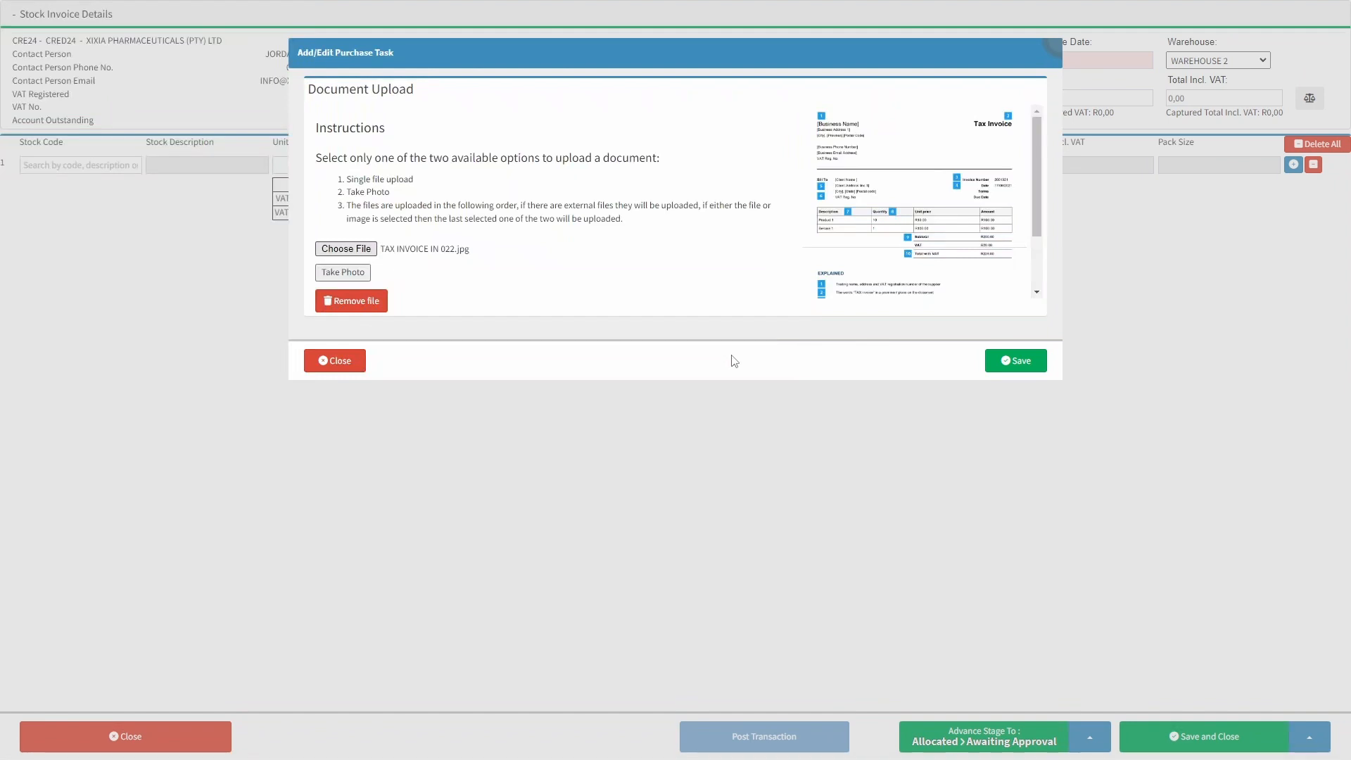
{"action": "left_click", "coordinate": [344, 273]}
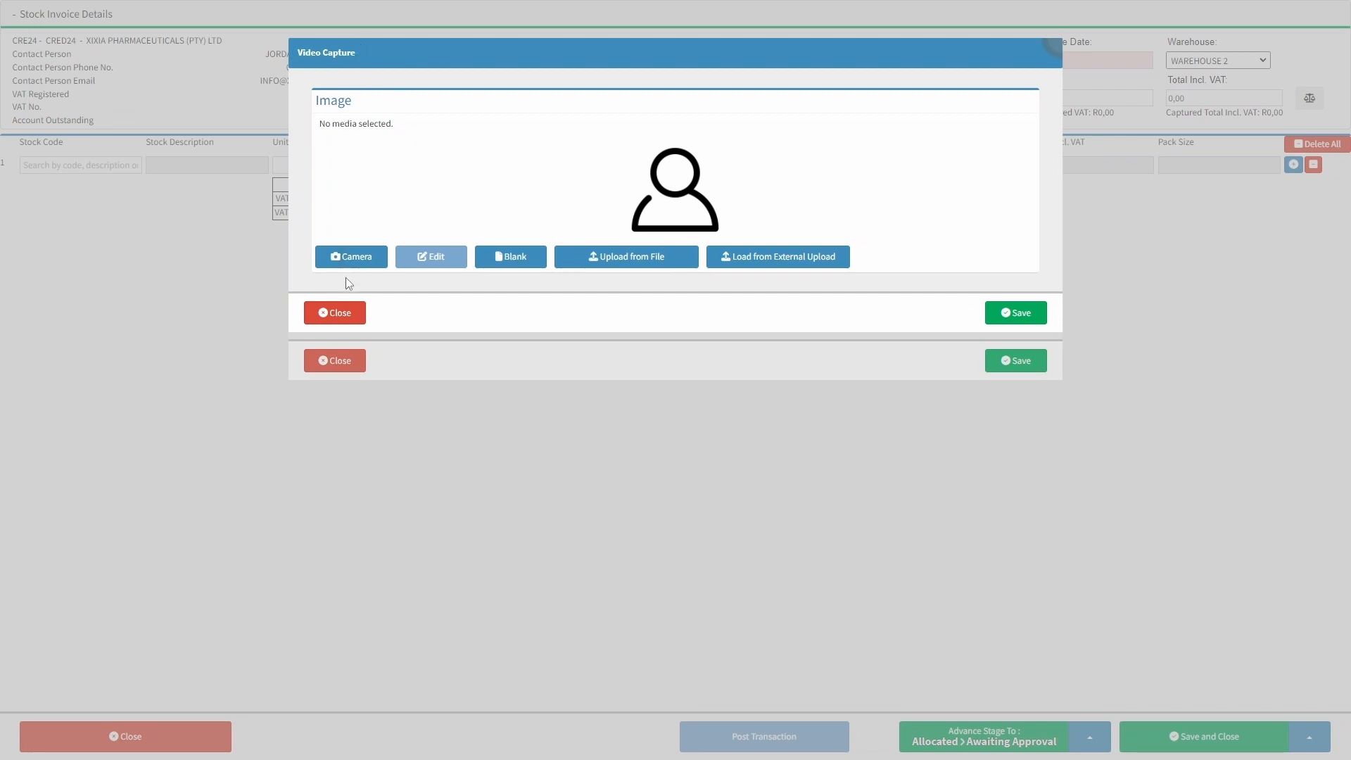
{"action": "left_click", "coordinate": [340, 313]}
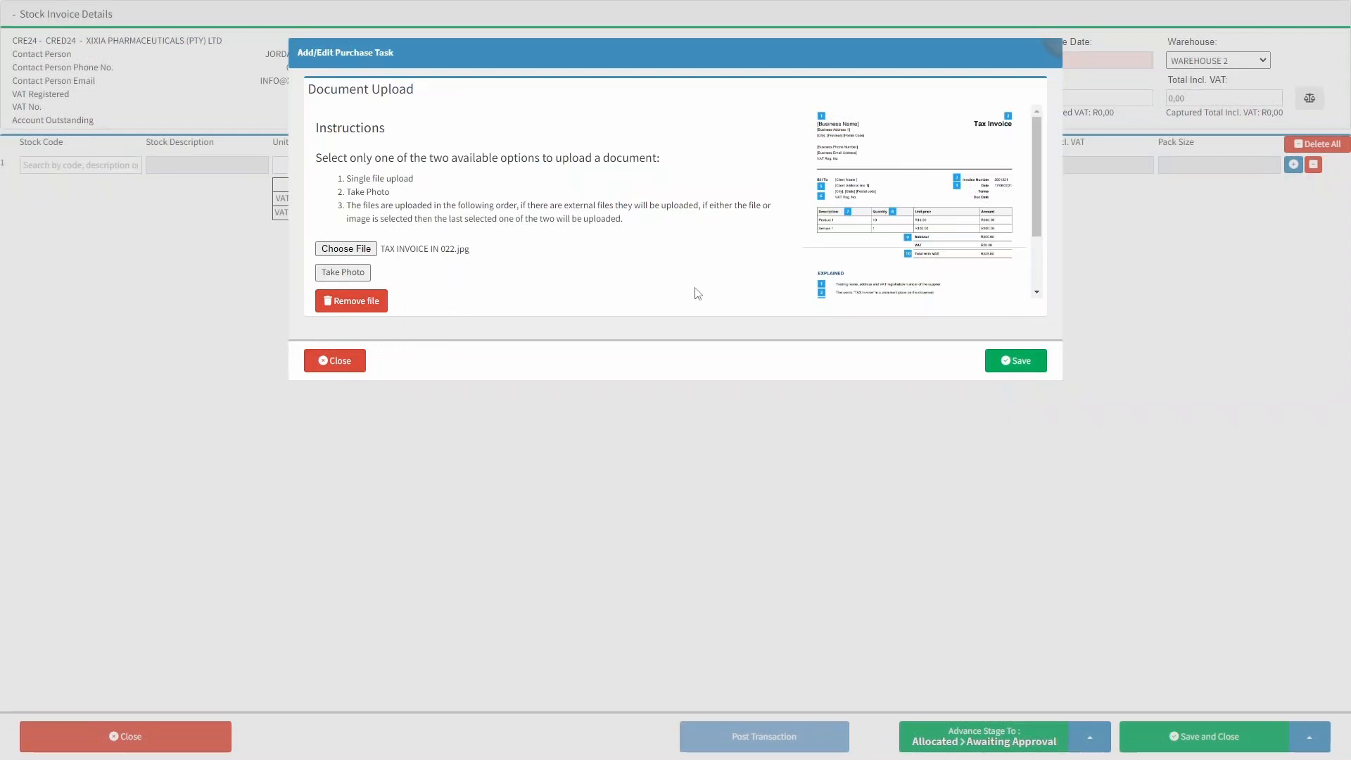
{"action": "left_click", "coordinate": [1006, 365]}
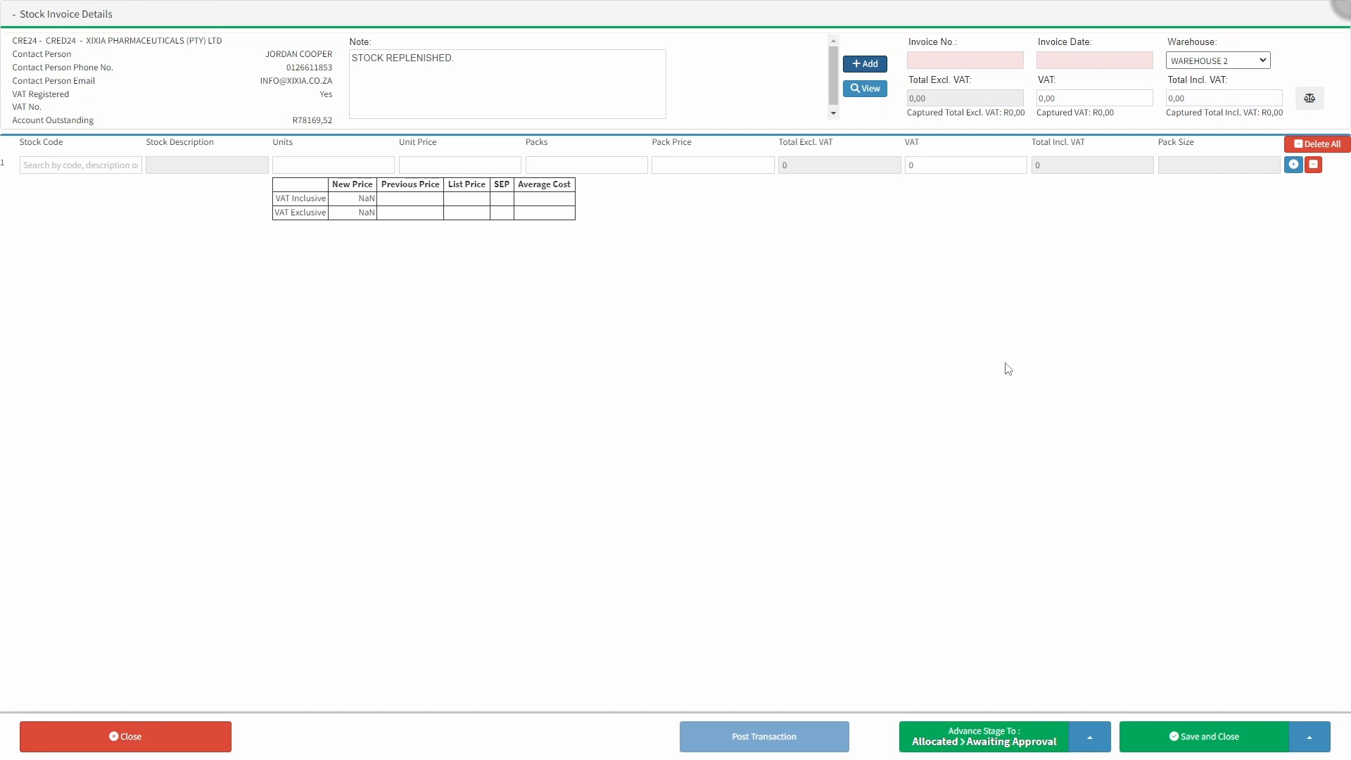
{"action": "left_click", "coordinate": [868, 91]}
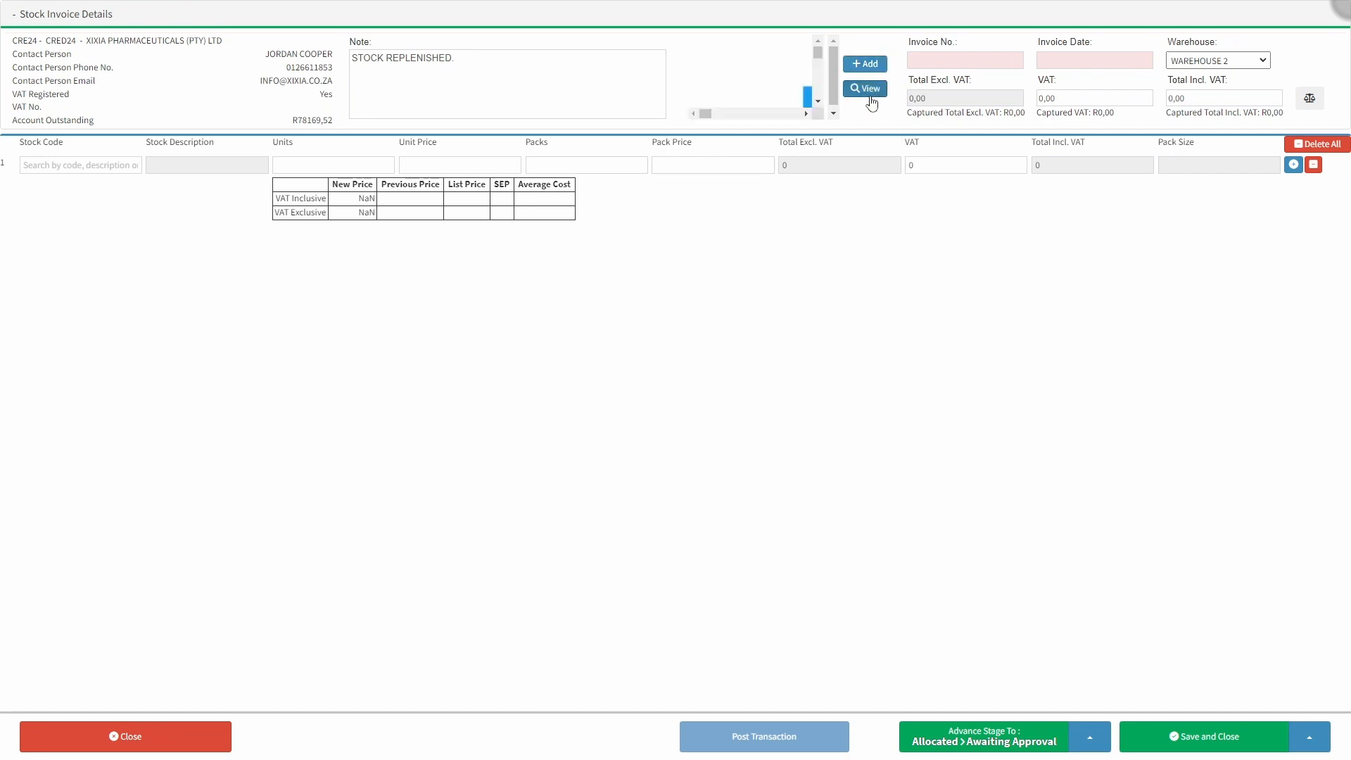
Enter the invoice number IN_022 and set the invoice date to 2024-02-15
{"action": "left_click", "coordinate": [982, 57]}
{"action": "type", "text": "IN"}
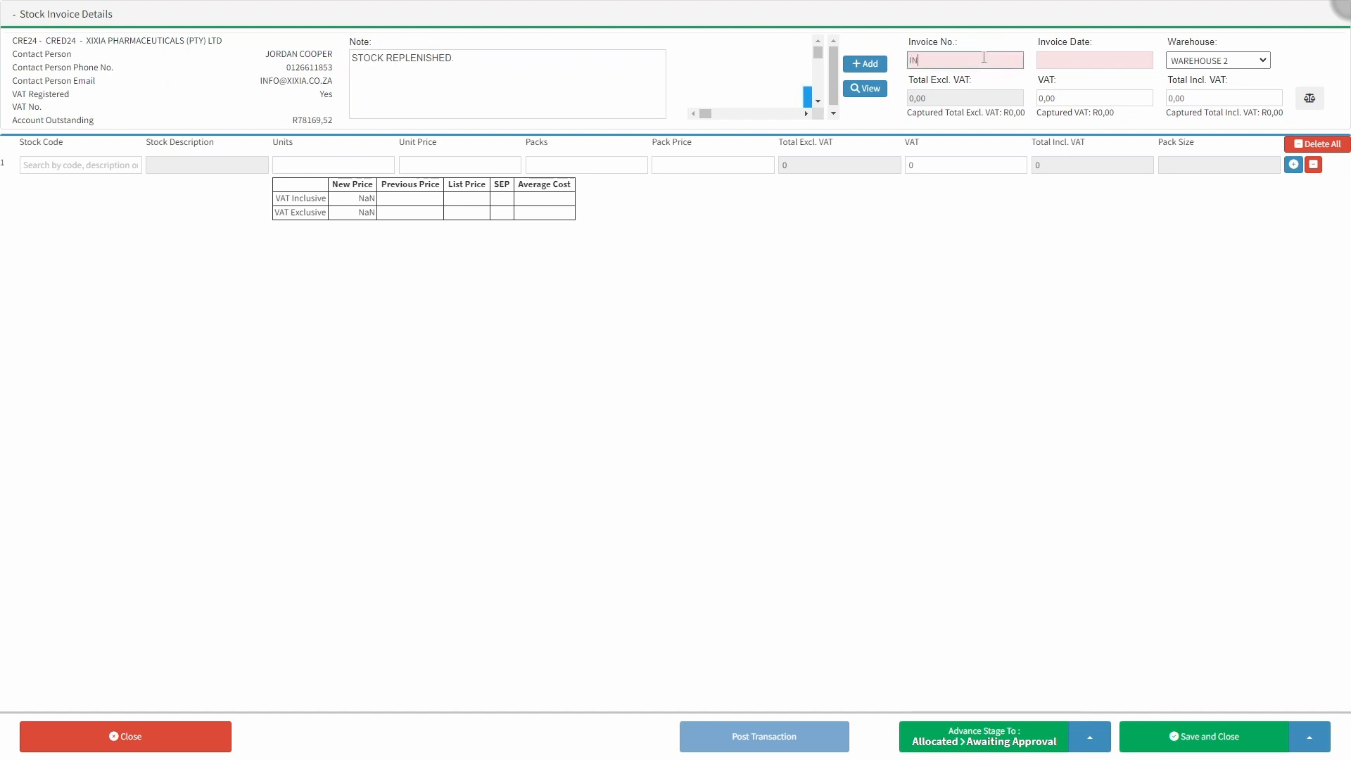
{"action": "type", "text": "_022"}
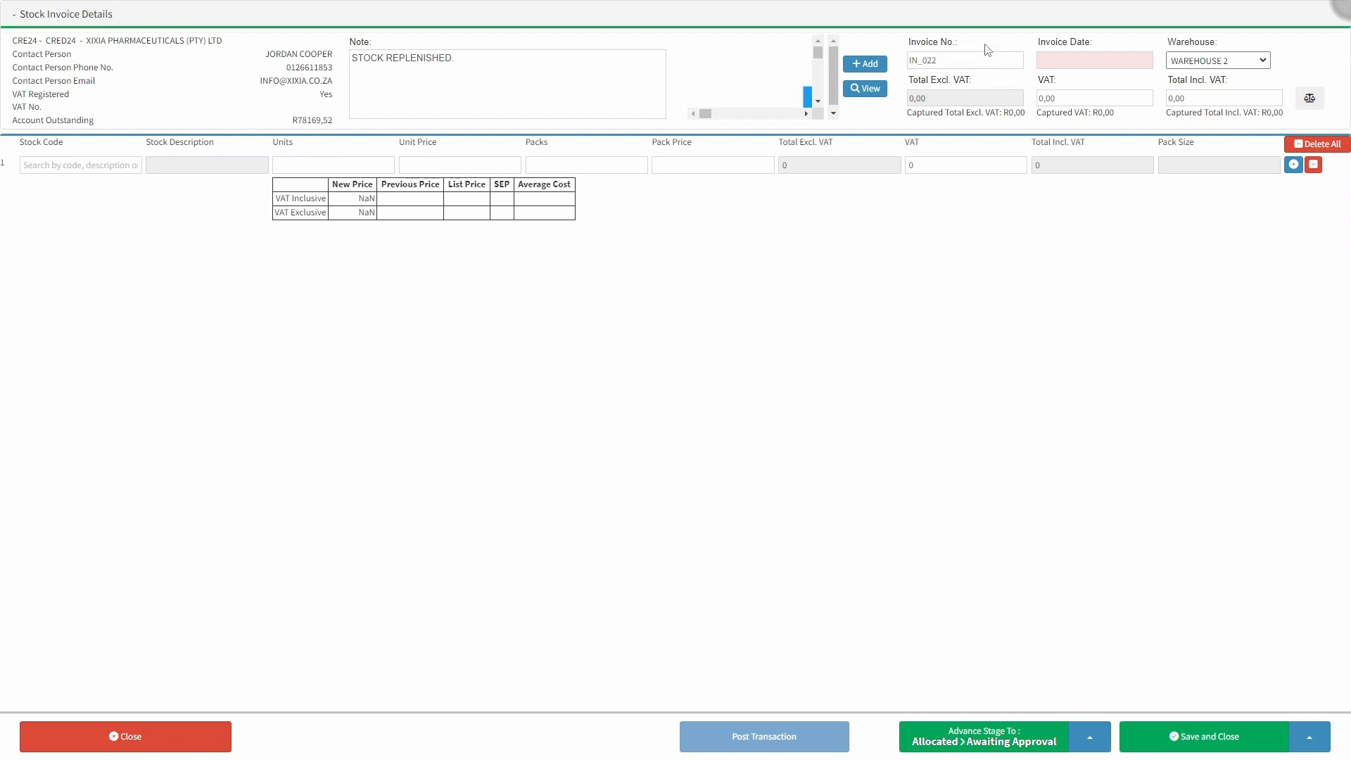
{"action": "left_click", "coordinate": [1048, 60]}
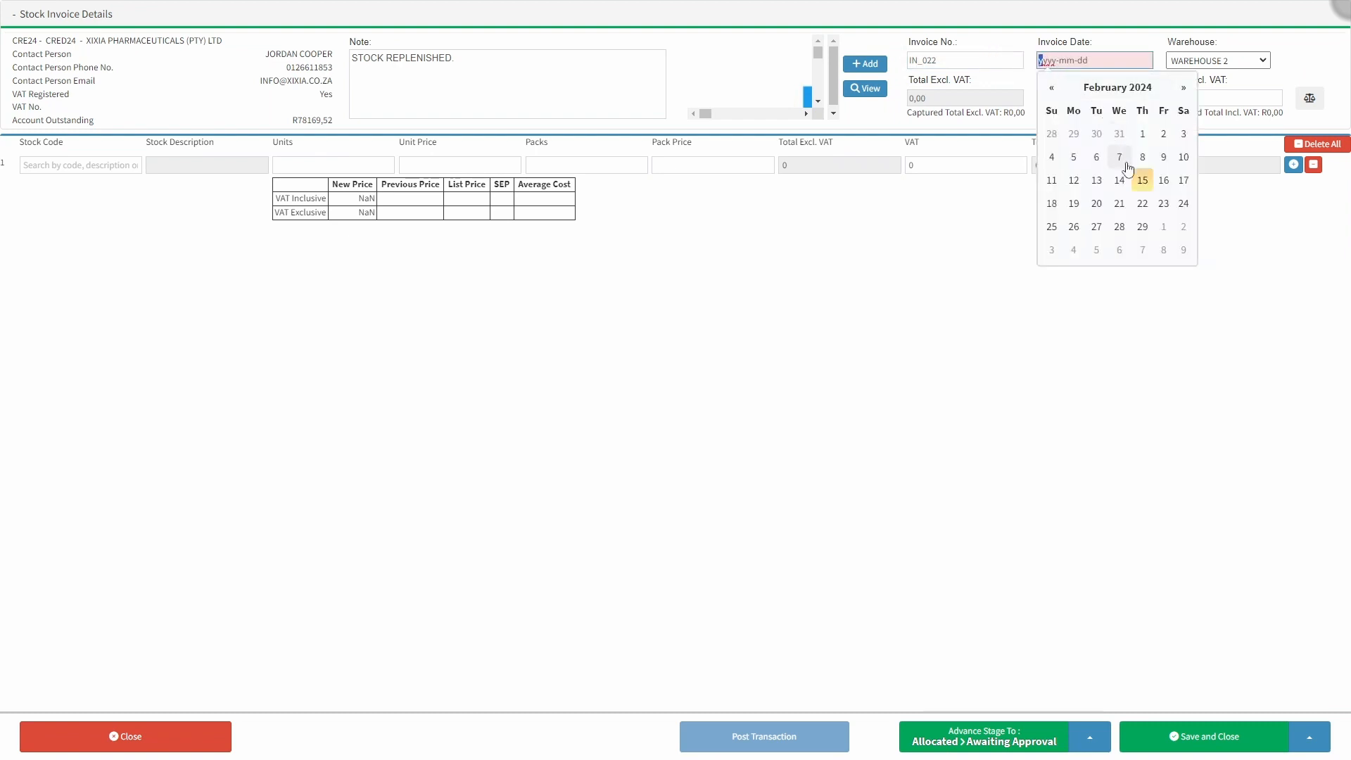
{"action": "left_click", "coordinate": [1141, 181]}
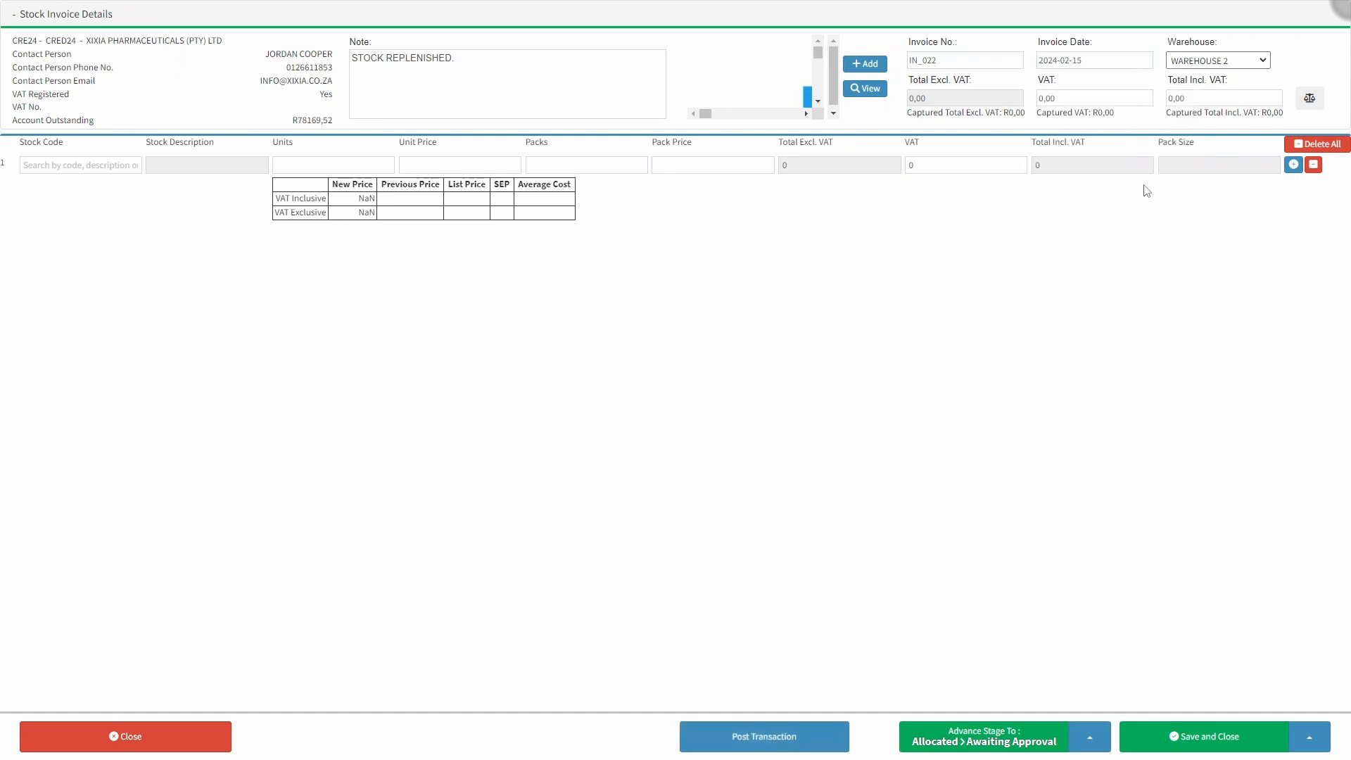
Set the invoice's total including VAT to 2500
{"action": "left_click", "coordinate": [1201, 99]}
{"action": "key", "text": "BackSpace"}
{"action": "key", "text": "BackSpace"}
{"action": "key", "text": "BackSpace"}
{"action": "key", "text": "BackSpace"}
{"action": "type", "text": "2500"}
{"action": "left_click", "coordinate": [1209, 89]}
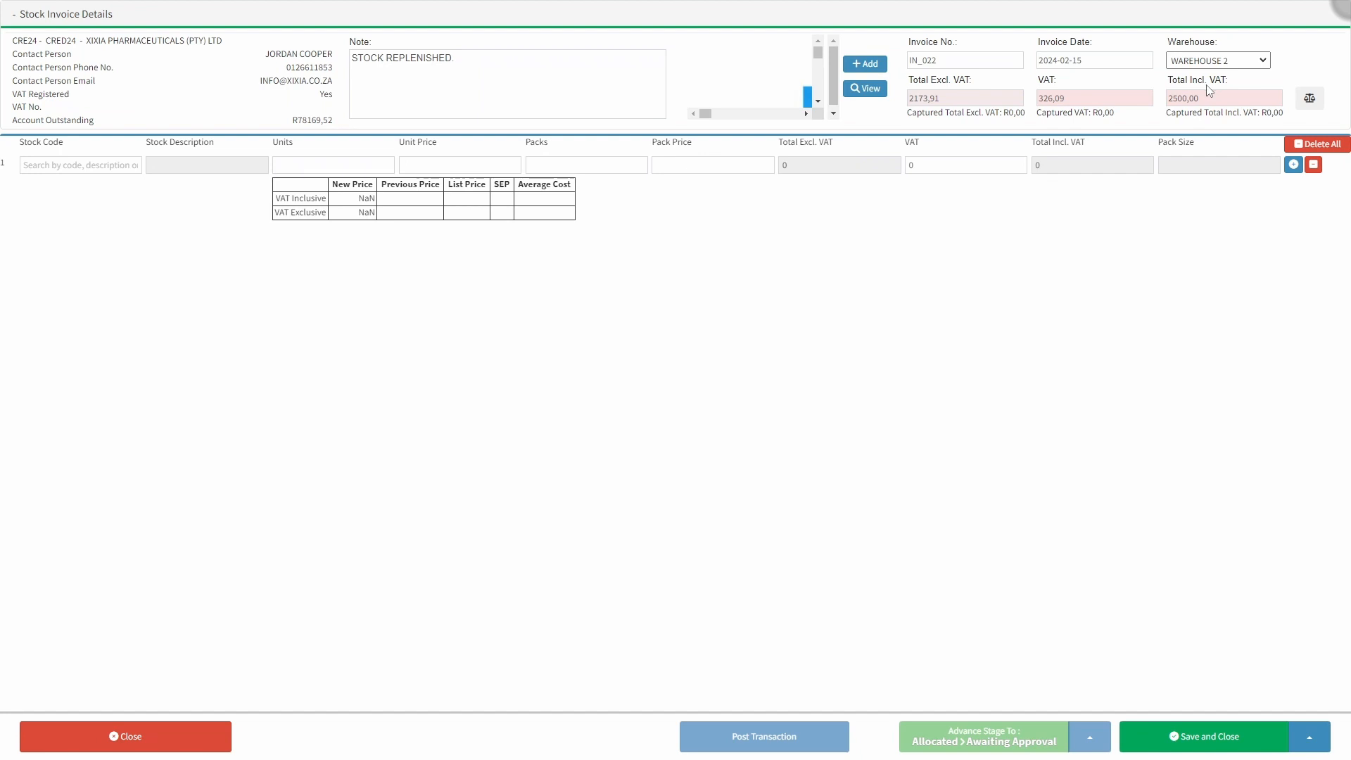
Fill the first invoice line with EPILIZINE CR SRT 200 MG, 1000 units at a unit price of 2.5
{"action": "left_click", "coordinate": [103, 167]}
{"action": "type", "text": "EPIL"}
{"action": "left_click", "coordinate": [99, 325]}
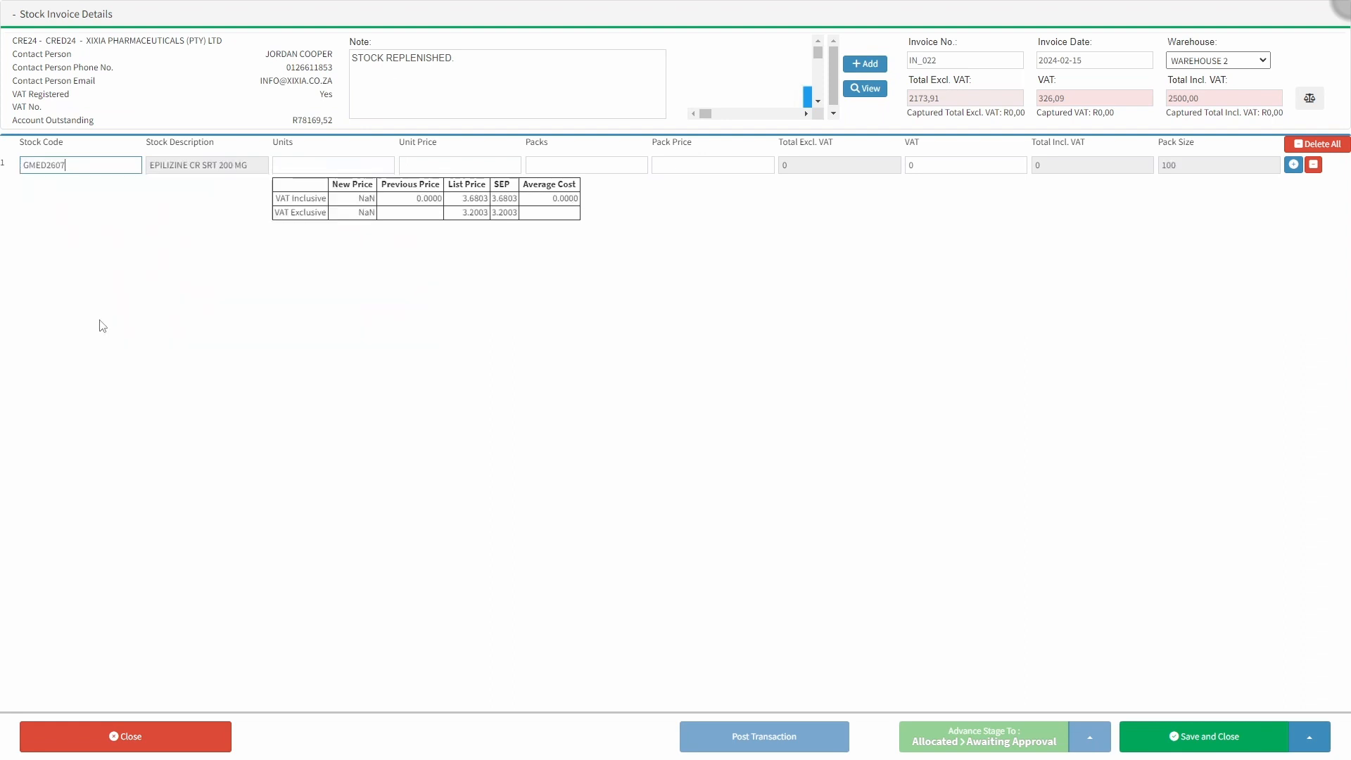
{"action": "left_click", "coordinate": [290, 165]}
{"action": "type", "text": "1000"}
{"action": "left_click", "coordinate": [408, 163]}
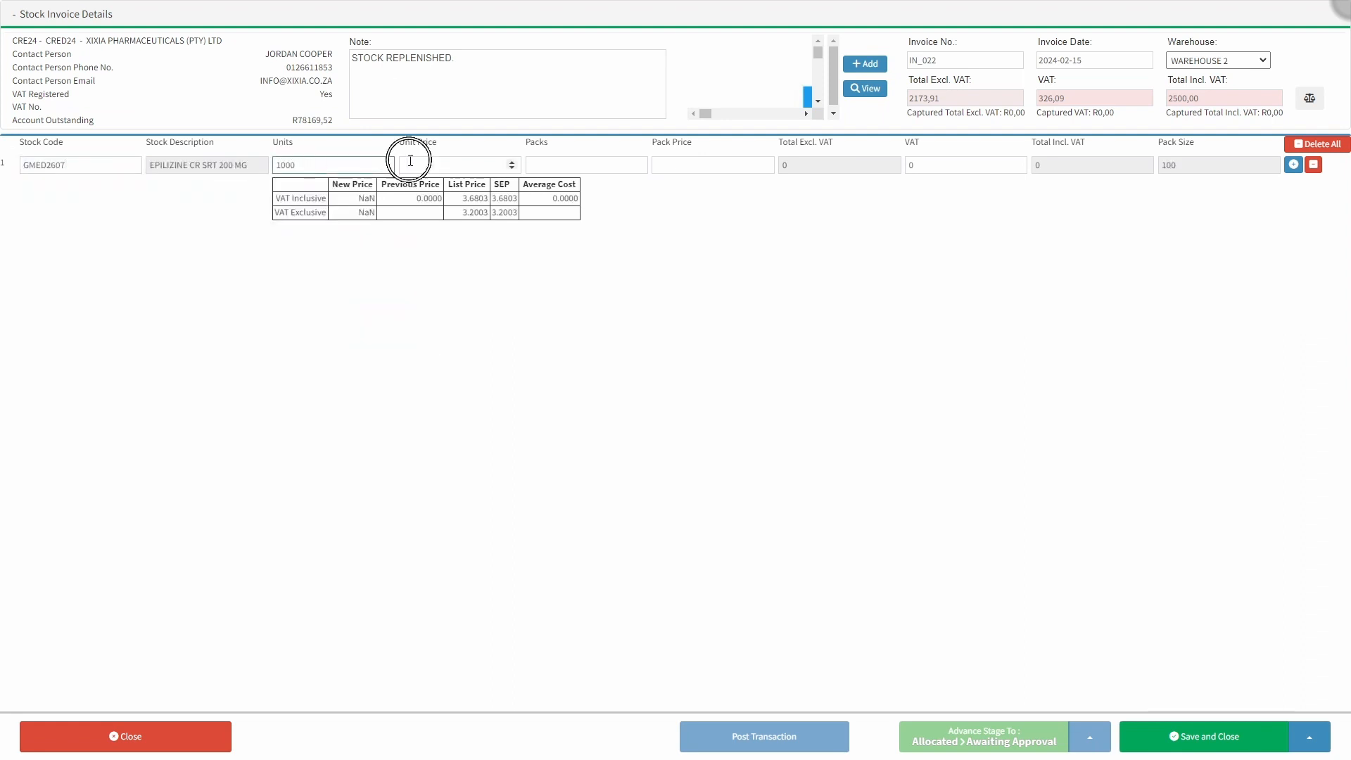
{"action": "type", "text": "2.5"}
{"action": "left_click", "coordinate": [632, 214]}
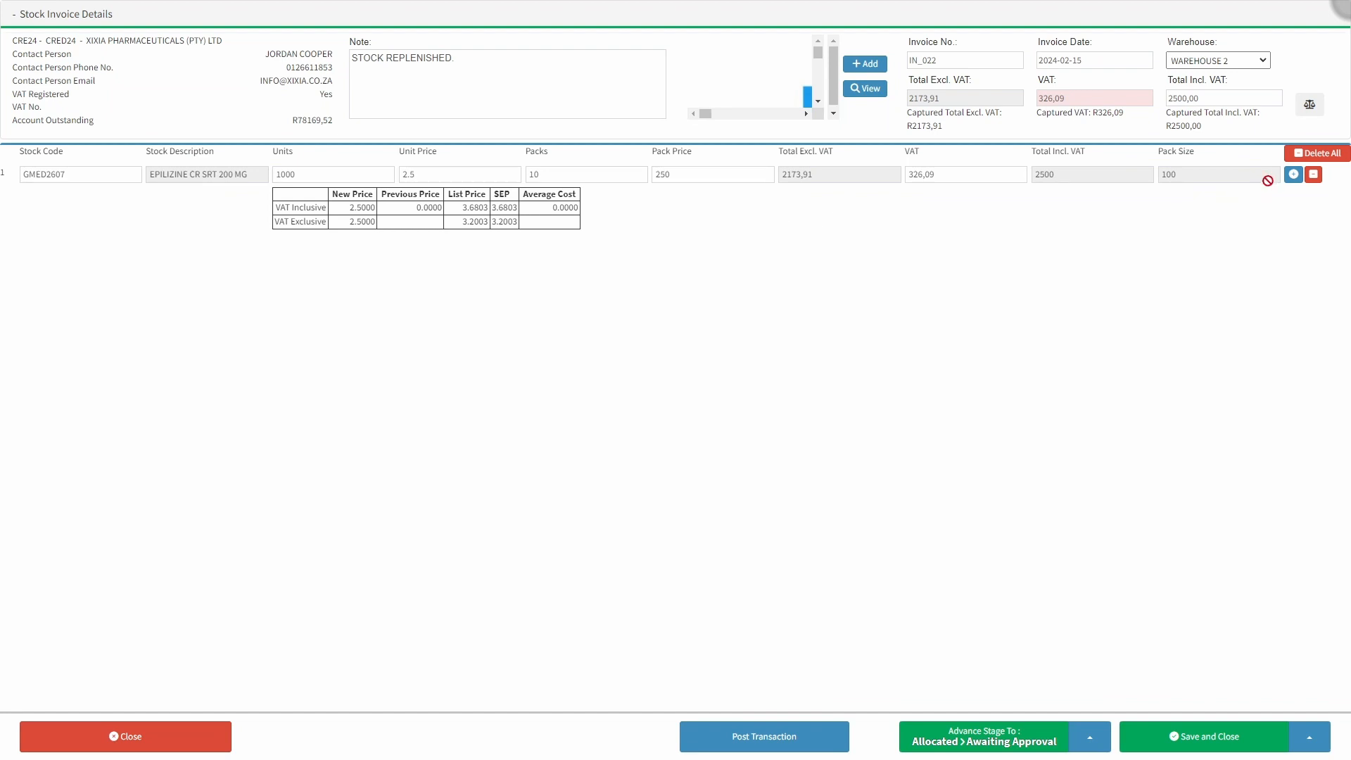
Add a second invoice line for PANAMOR-75 INJ 75 MG/3ML, 500 units at a unit price of 2.3, and delete that line again
{"action": "left_click", "coordinate": [1294, 175]}
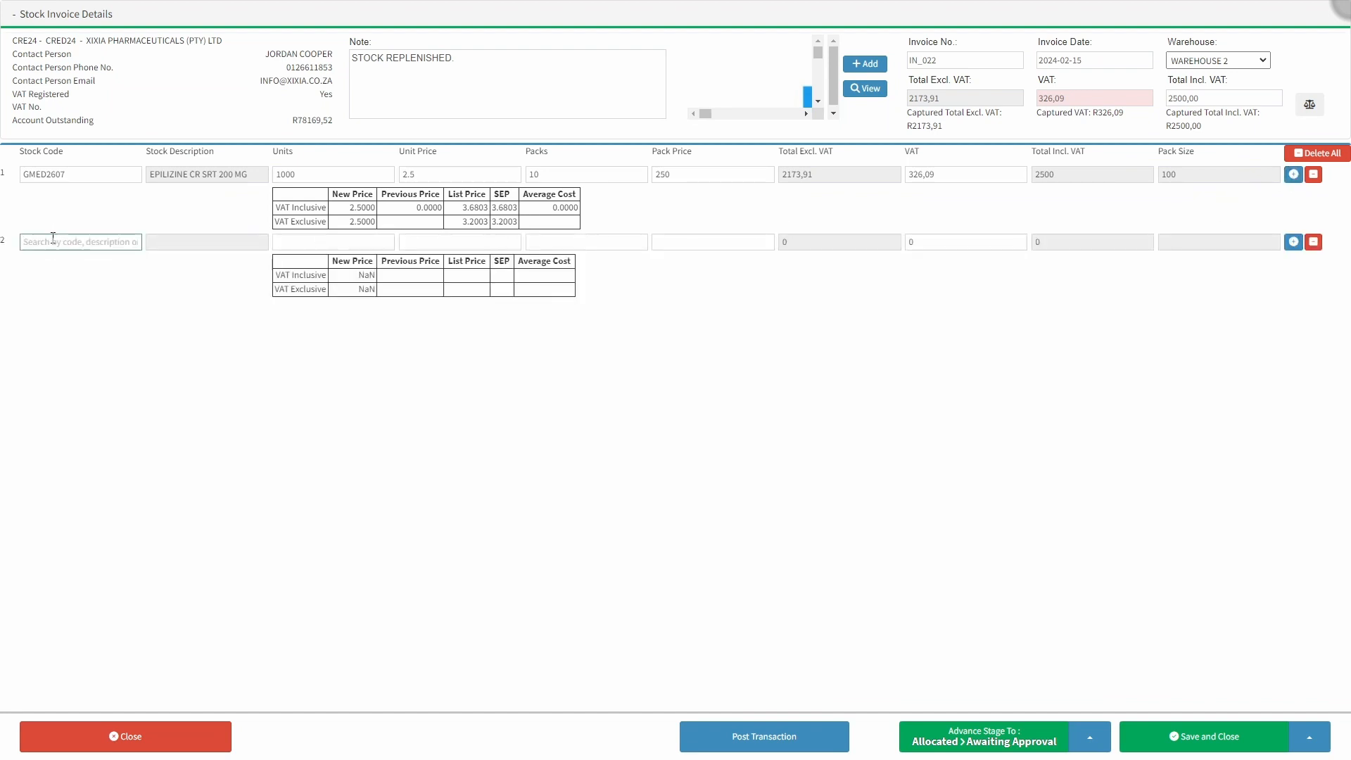
{"action": "type", "text": "PANA"}
{"action": "left_click", "coordinate": [58, 260]}
{"action": "left_click", "coordinate": [386, 242]}
{"action": "type", "text": "500"}
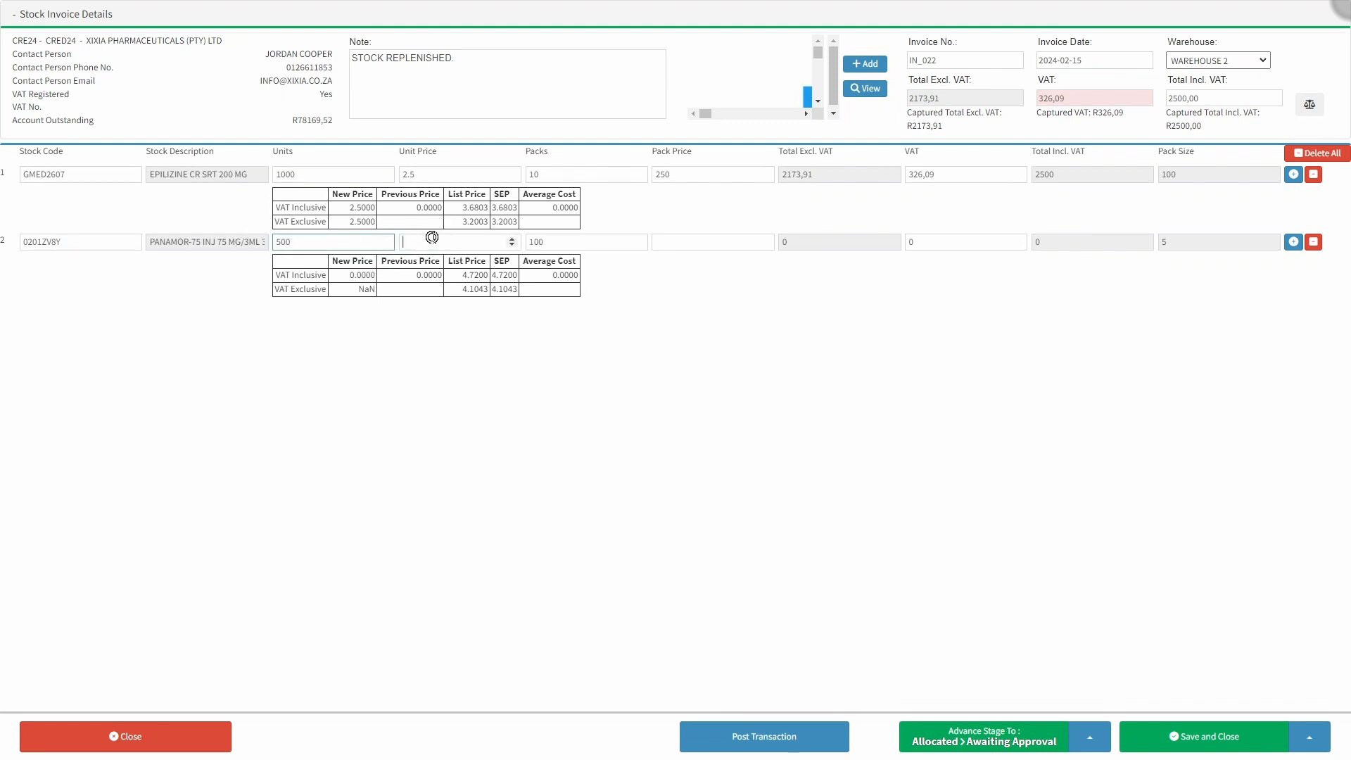
{"action": "left_click", "coordinate": [433, 239]}
{"action": "type", "text": "2.3"}
{"action": "left_click", "coordinate": [470, 321]}
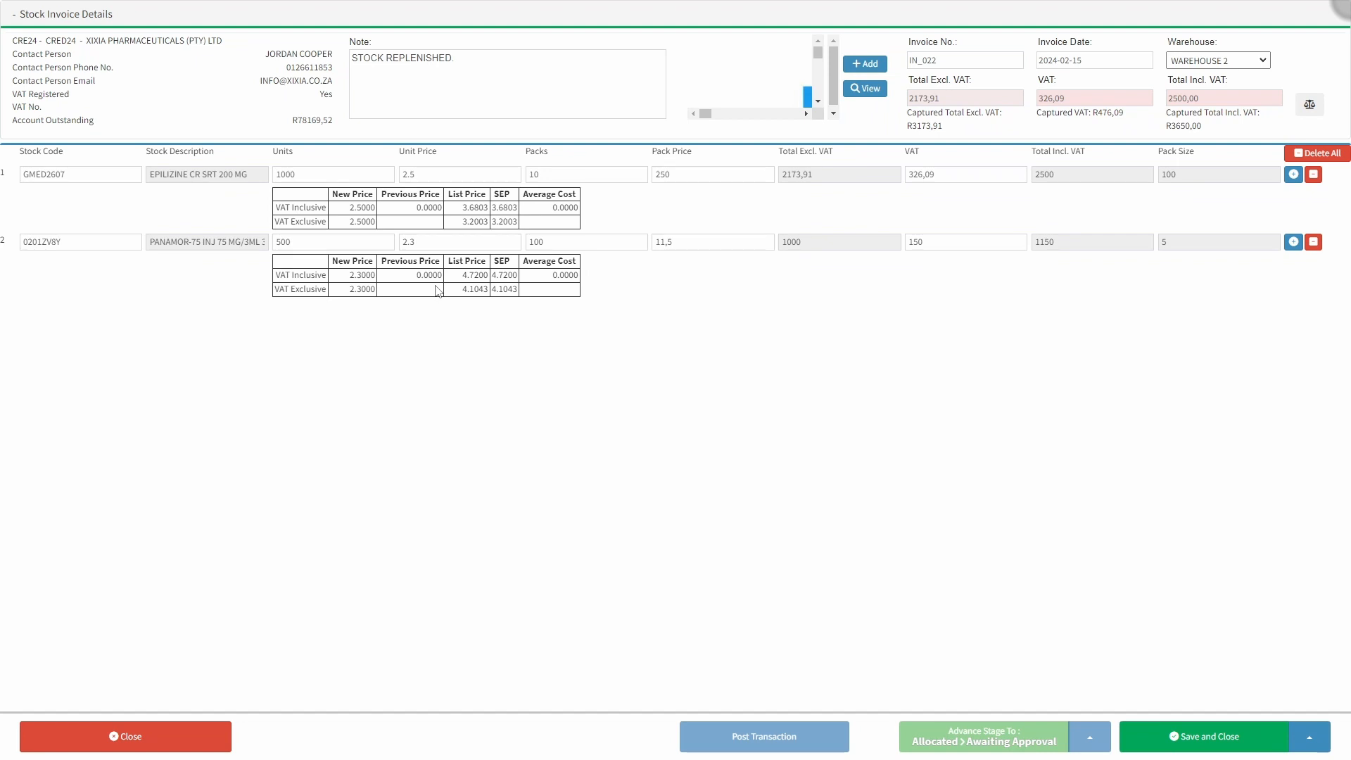
{"action": "left_click", "coordinate": [1312, 242]}
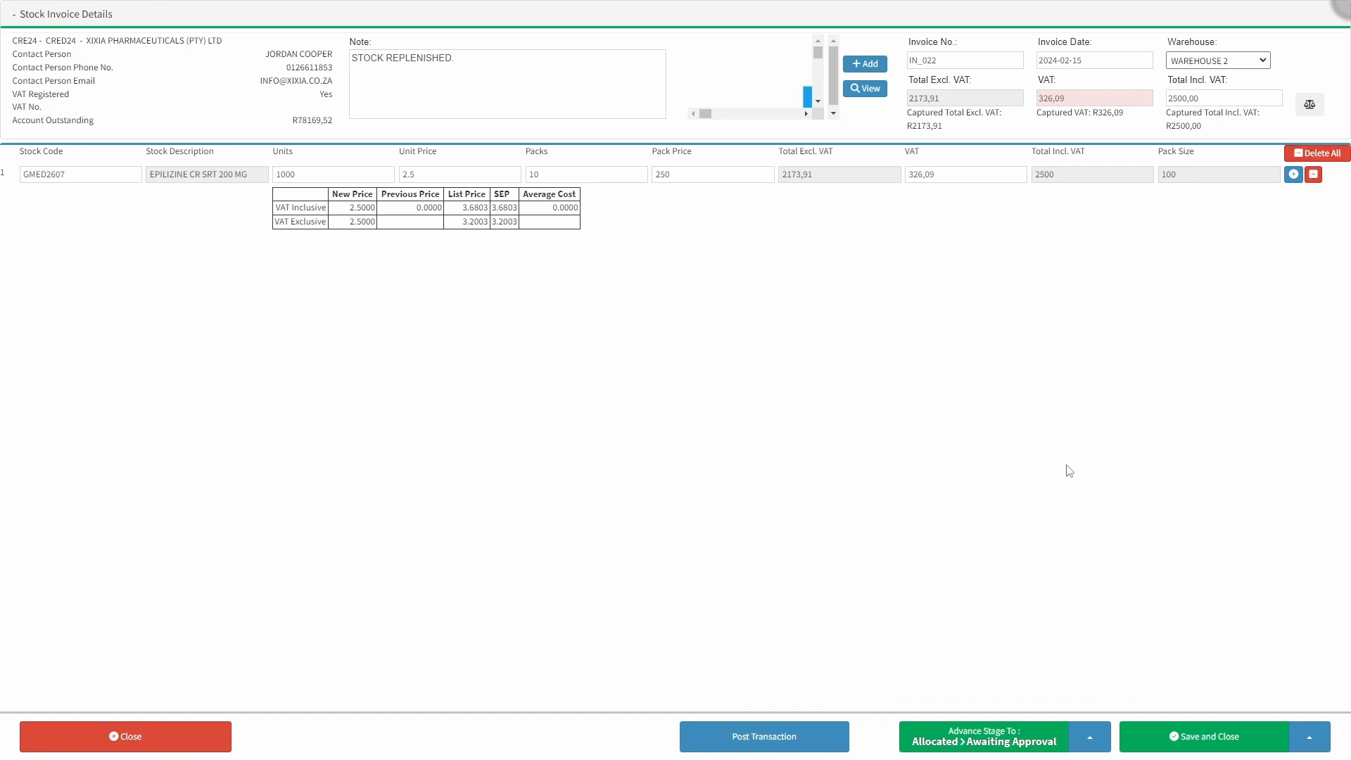
Post the stock invoice transaction
{"action": "left_click", "coordinate": [754, 742]}
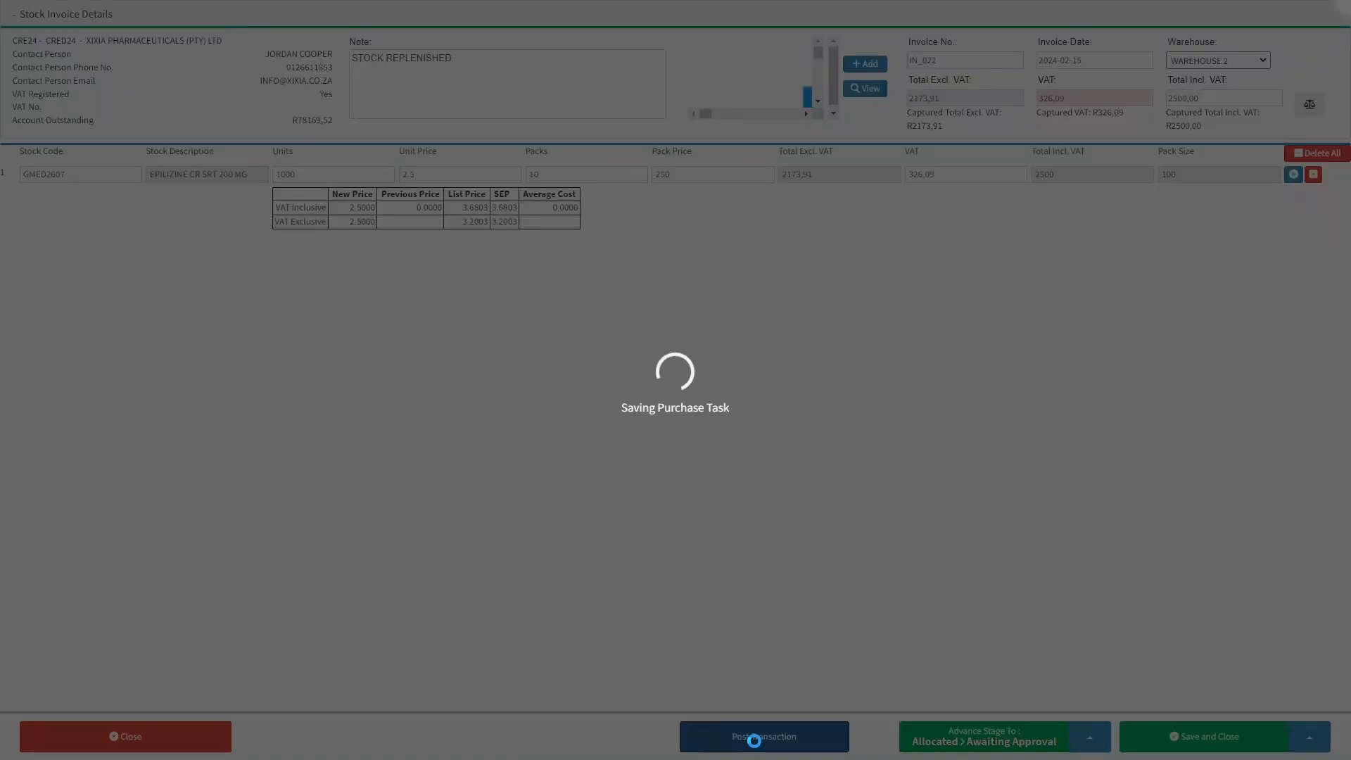